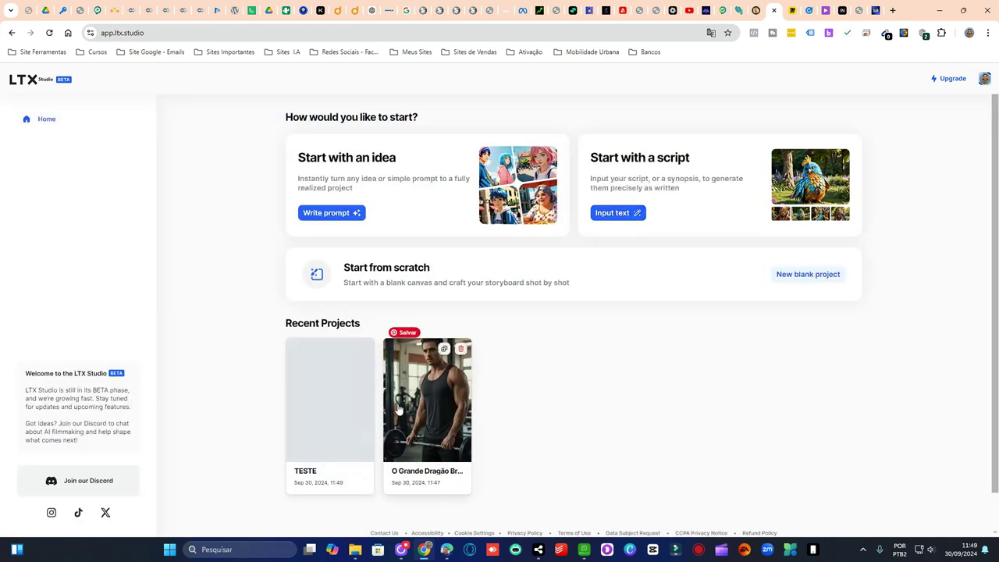
Open the TESTE project and play the video of Scene 1's shot, both in the storyboard and in the enlarged view.
left_click(330, 401)
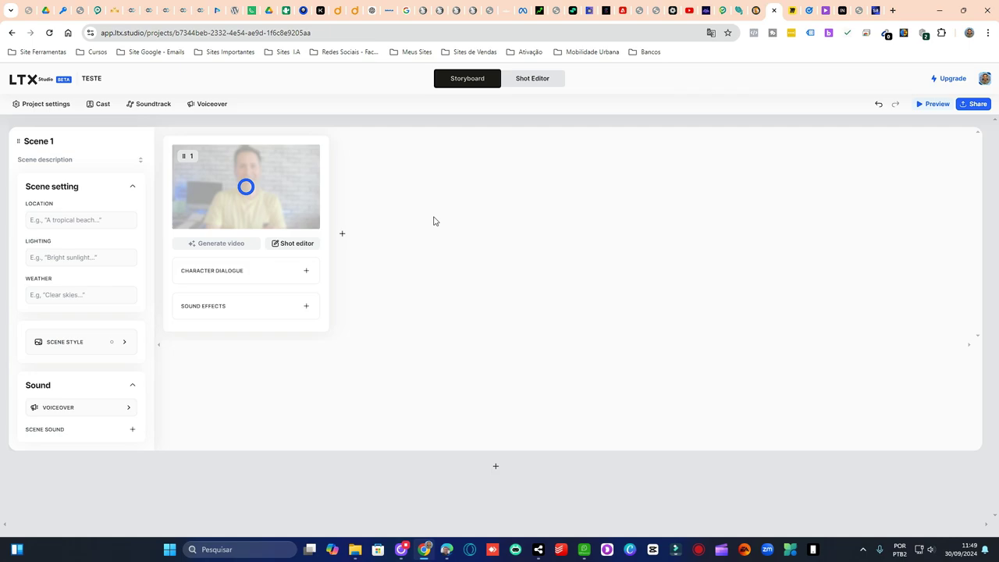
mouse_move(219, 211)
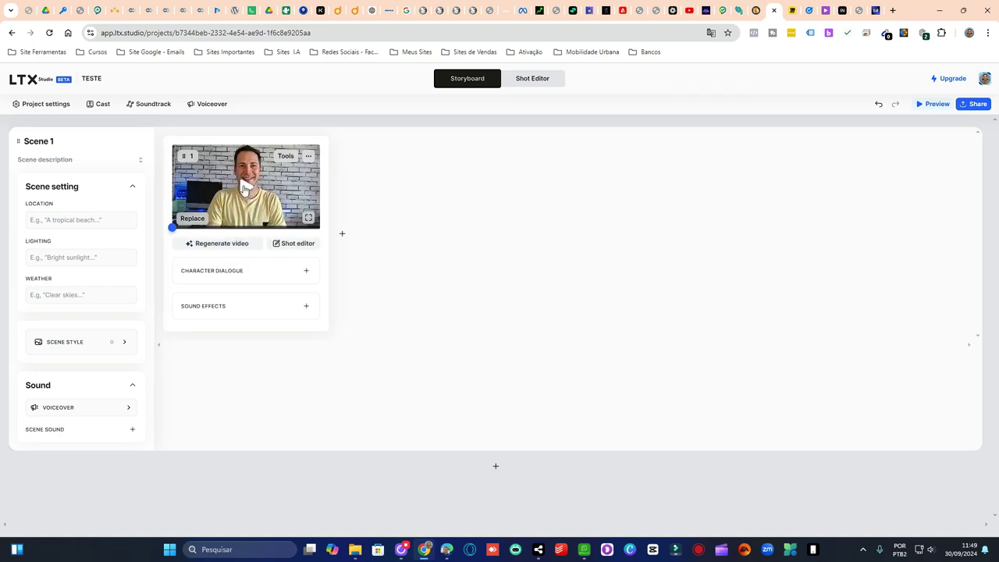
left_click(241, 187)
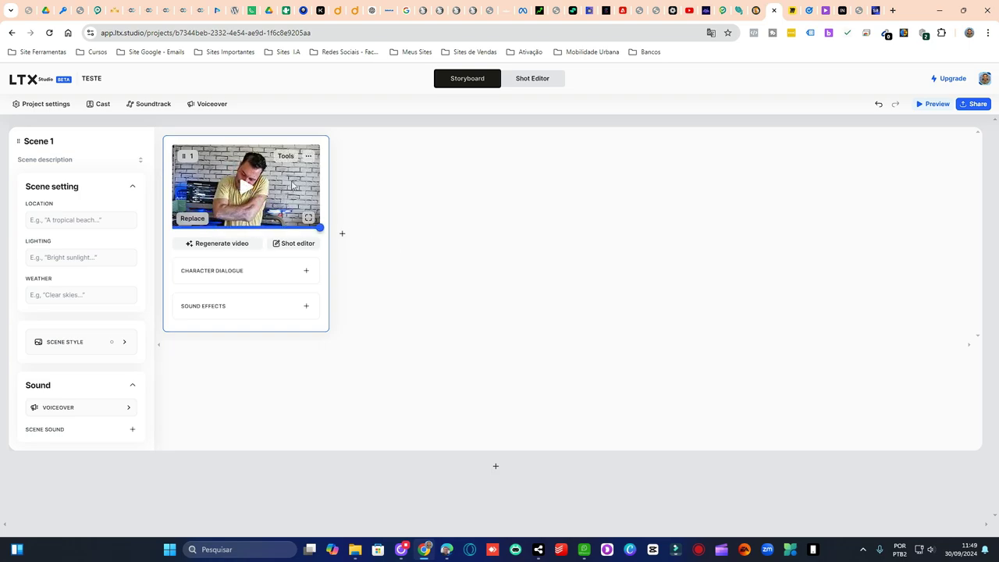
left_click(310, 219)
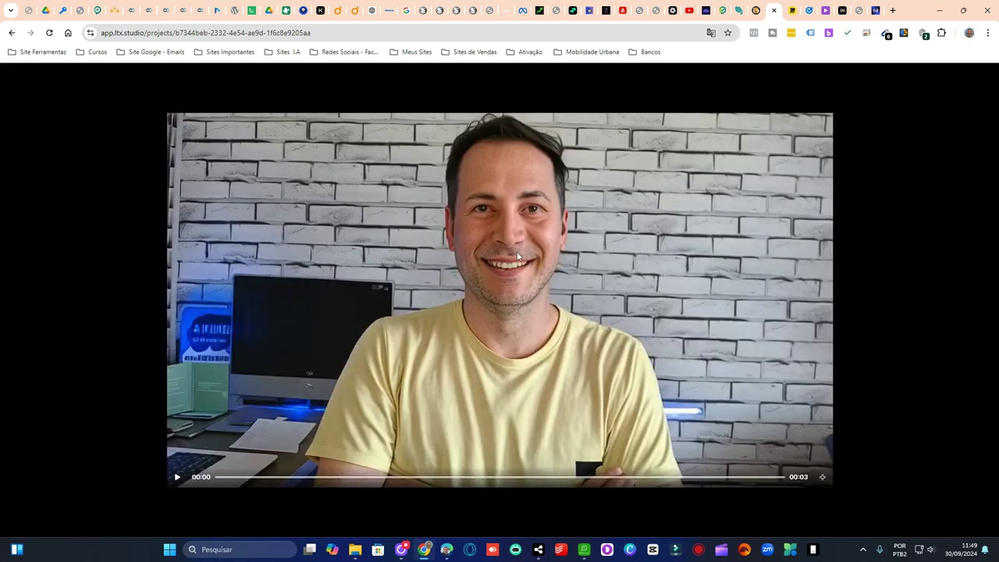
left_click(175, 478)
left_click(822, 477)
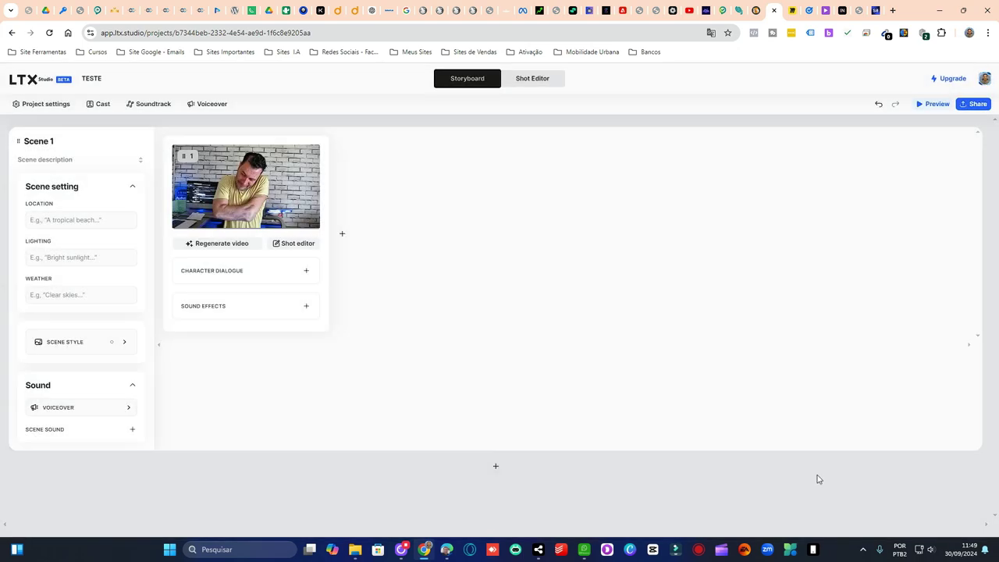
Try to delete the only shot of Scene 1 in the TESTE project.
mouse_move(204, 185)
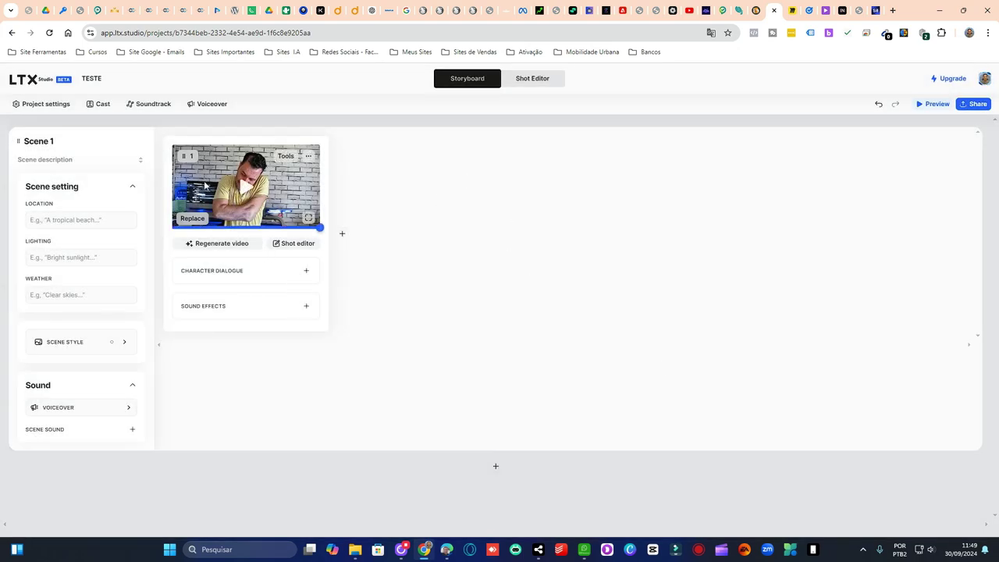
left_click(309, 156)
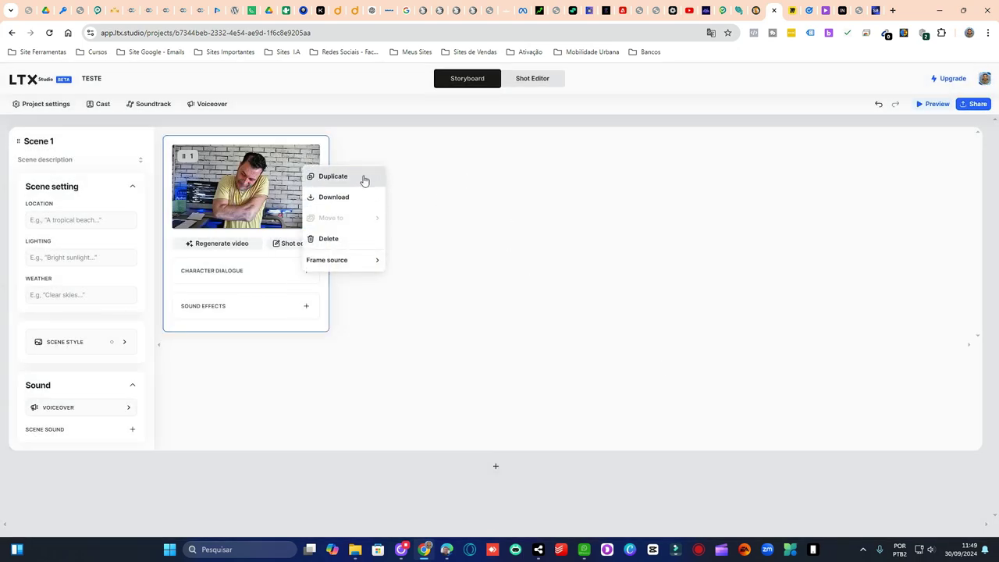
left_click(351, 246)
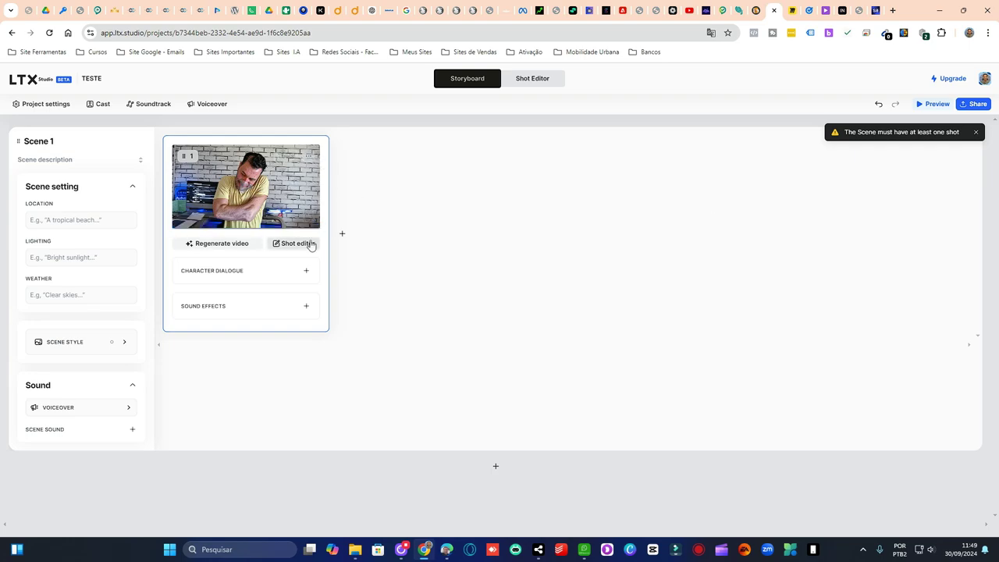
Return to the project overview and try to delete the TESTE project.
left_click(11, 32)
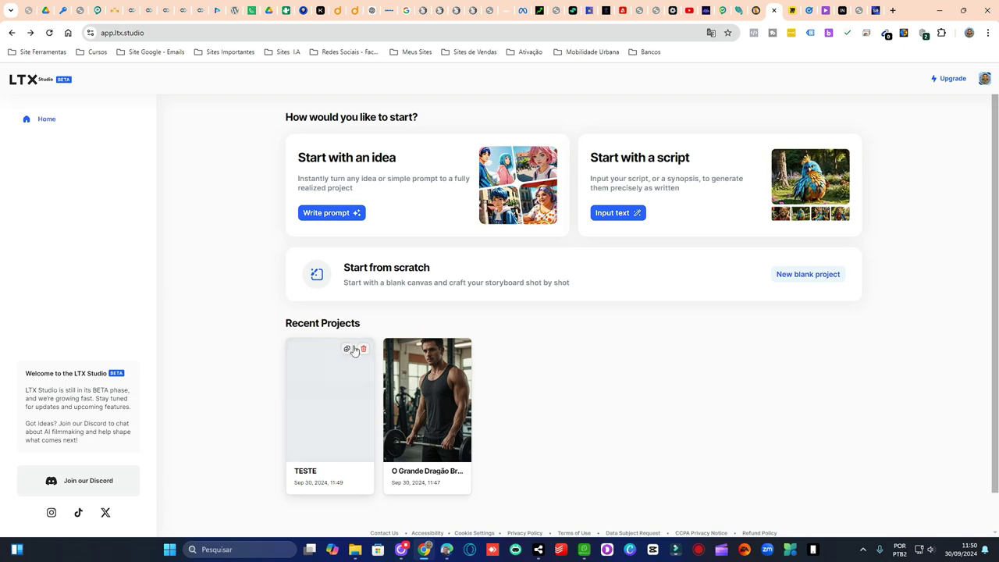
left_click(362, 349)
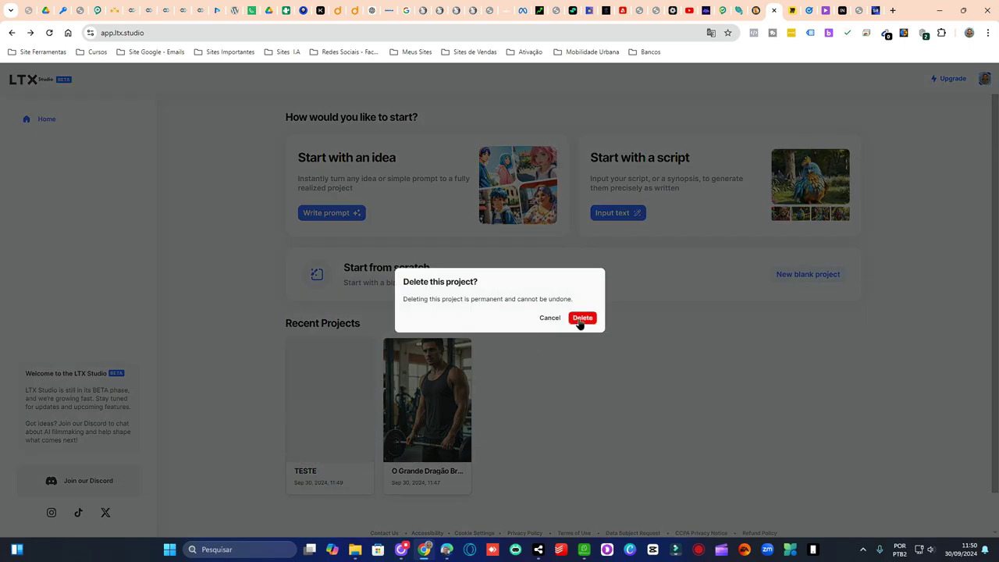
left_click(582, 317)
Open the O Grande Dragão Branco project and generate a video for the second shot of Scene 3.
left_click(336, 383)
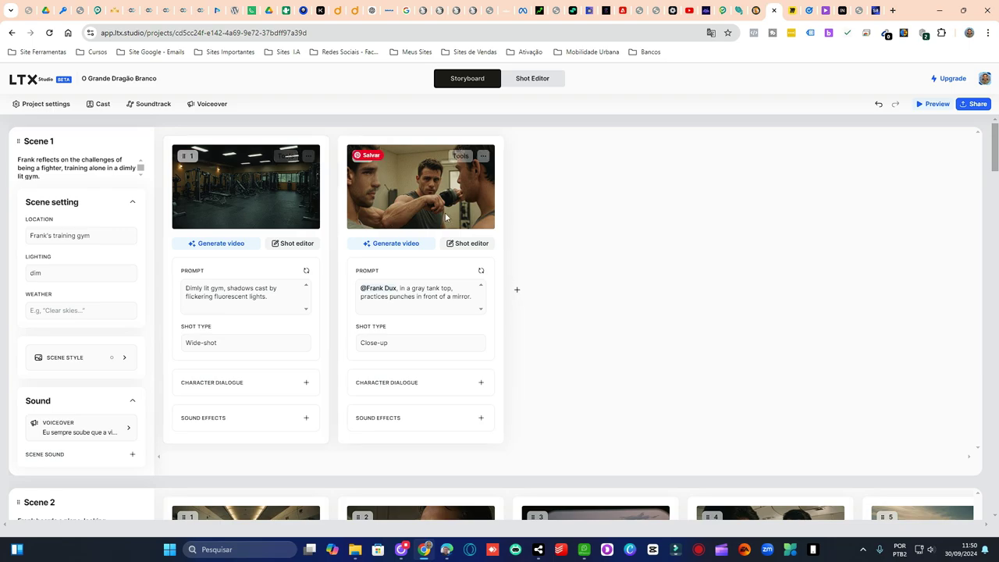
scroll(528, 210, "down", 3)
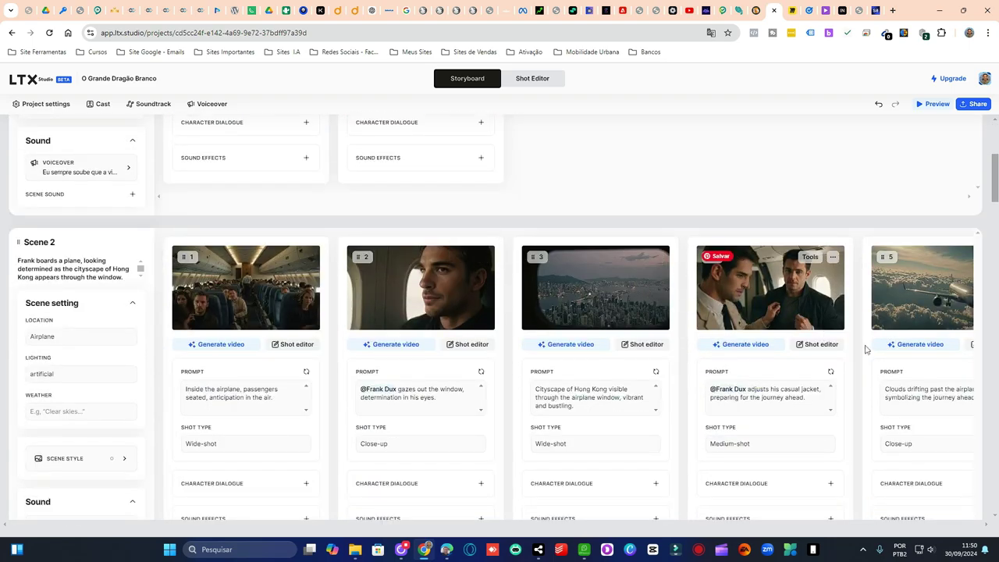
scroll(491, 329, "down", 1)
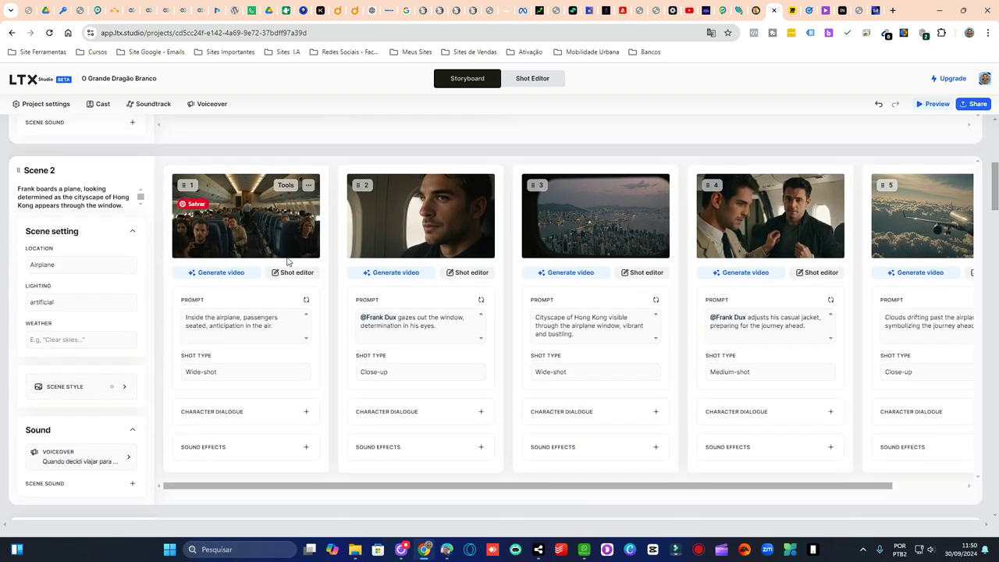
scroll(286, 260, "down", 3)
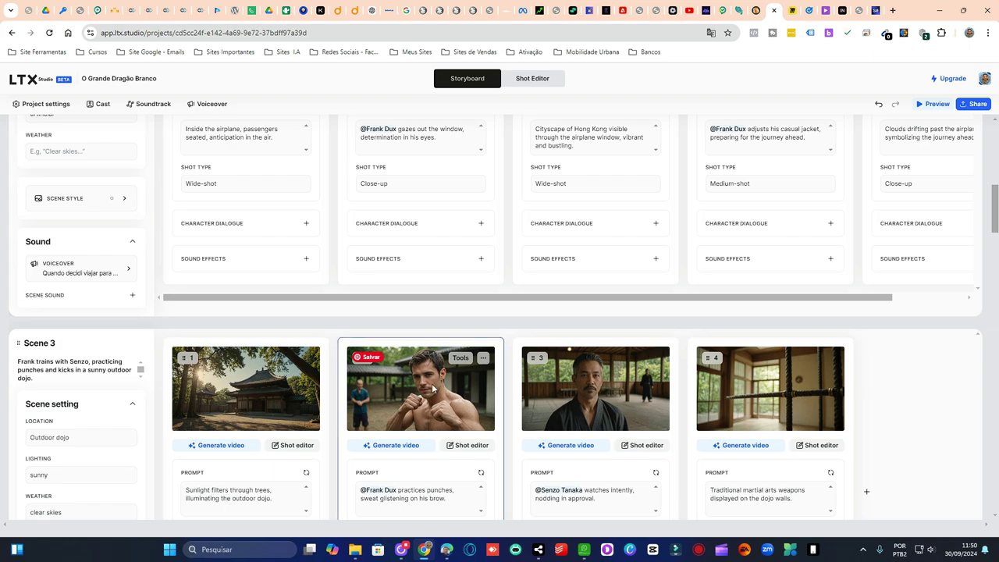
scroll(431, 383, "down", 1)
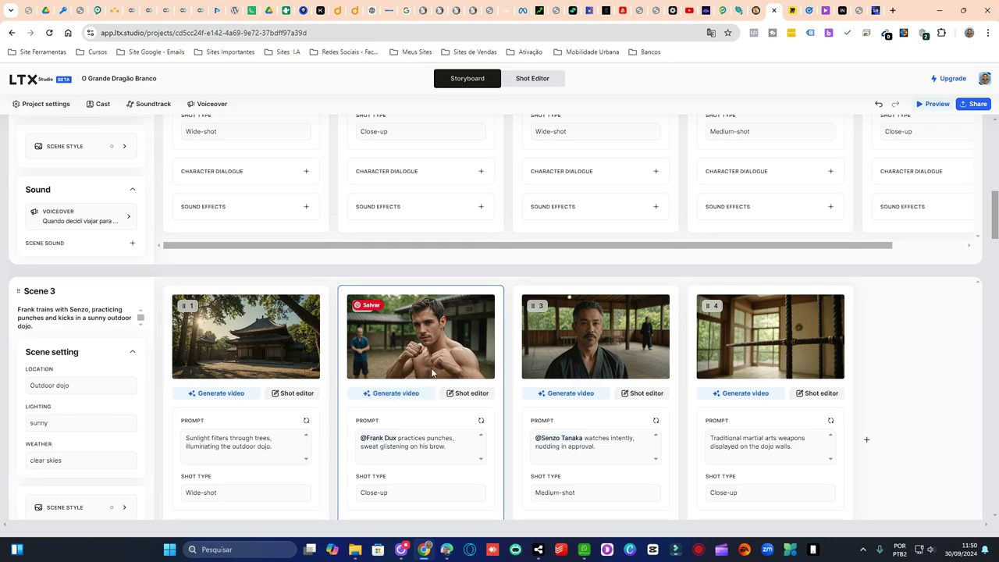
scroll(424, 356, "up", 7)
scroll(425, 353, "down", 4)
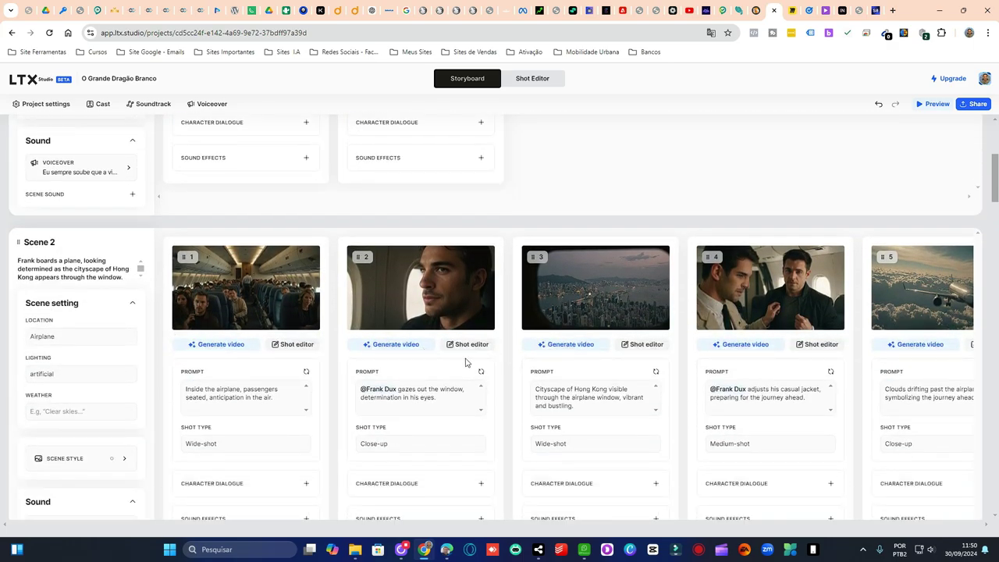
scroll(530, 332, "up", 6)
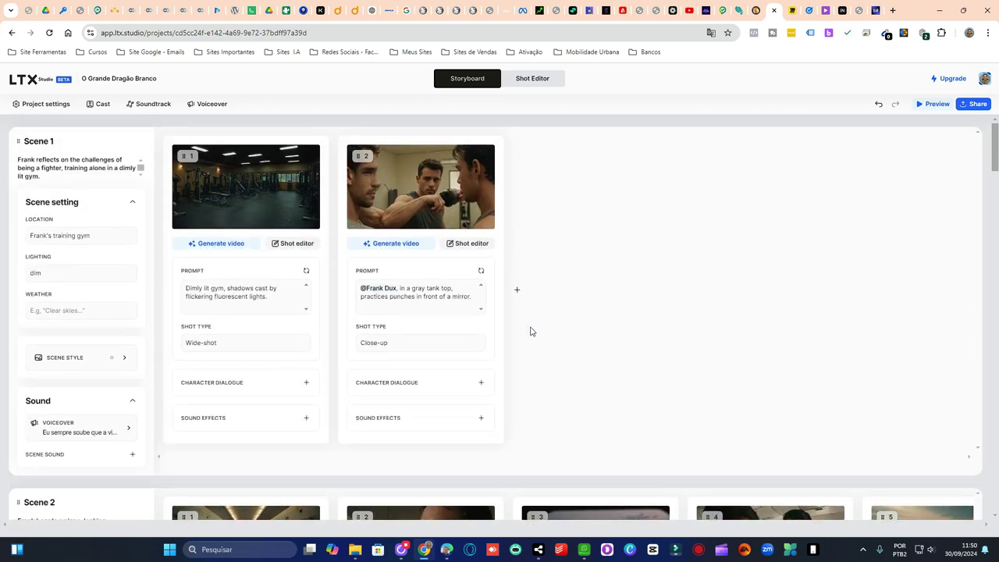
scroll(530, 332, "down", 10)
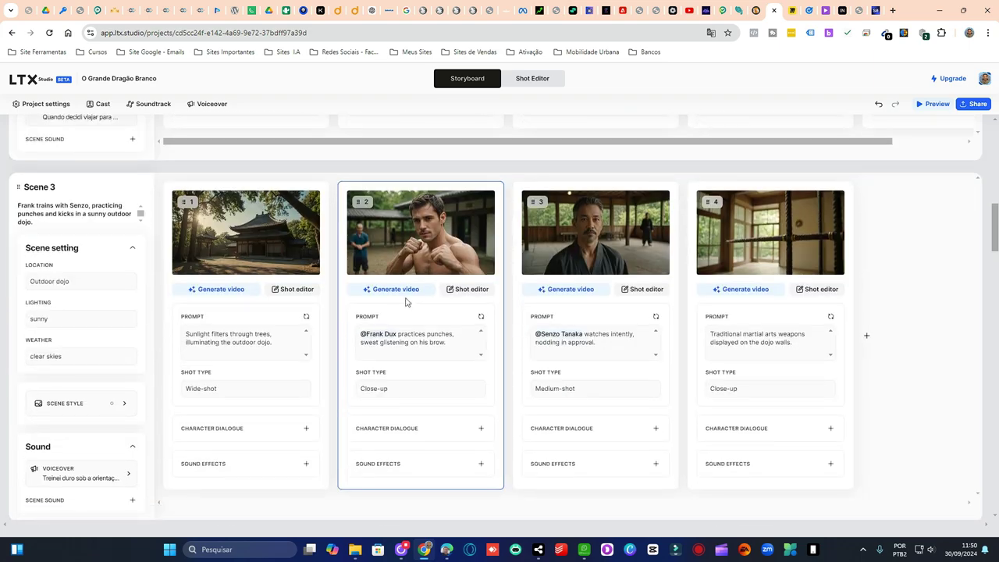
left_click(398, 289)
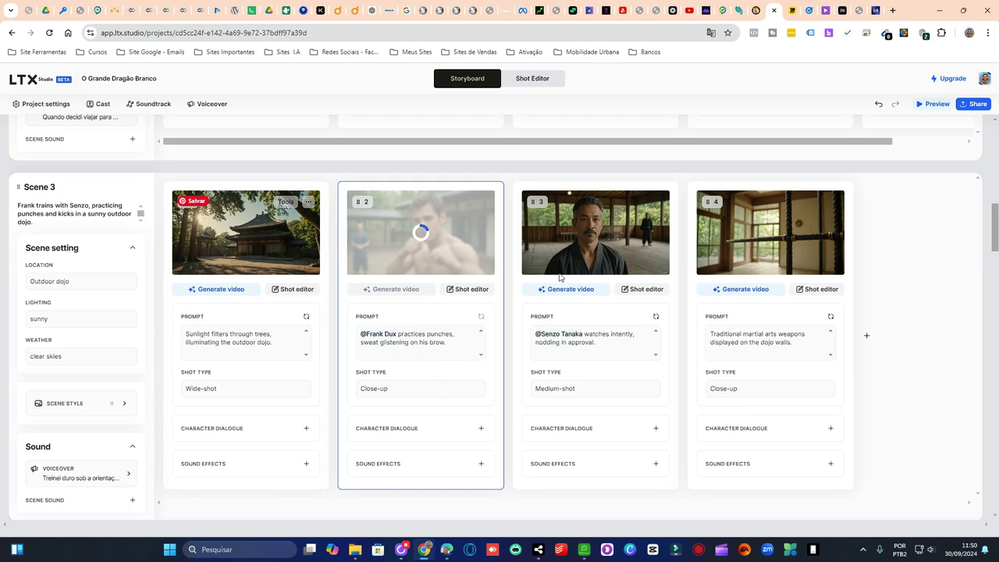
Look through the storyboard from Scene 3 to Scene 7 and check the second shot of Scene 3.
scroll(622, 329, "up", 3)
scroll(539, 364, "down", 3)
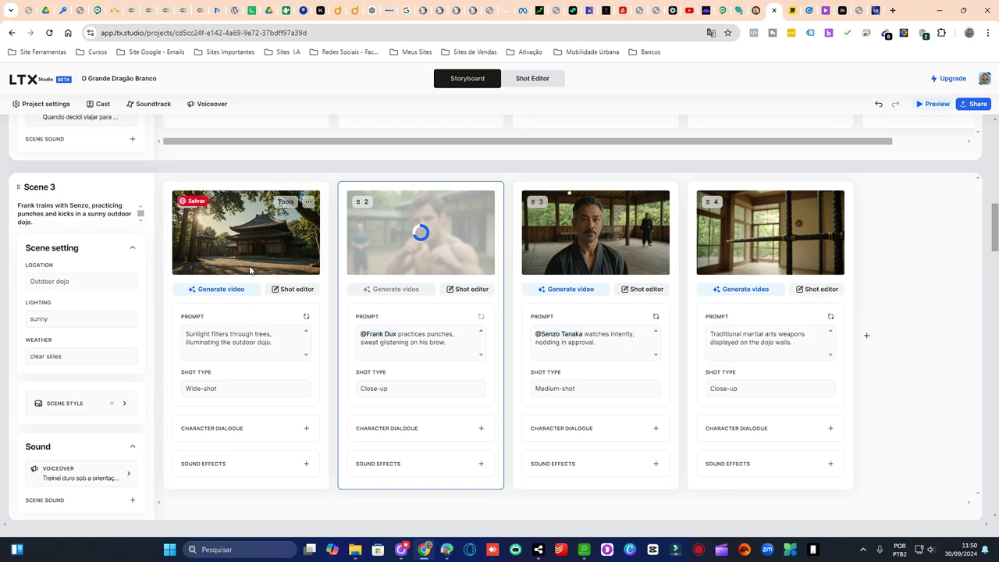
scroll(573, 315, "down", 10)
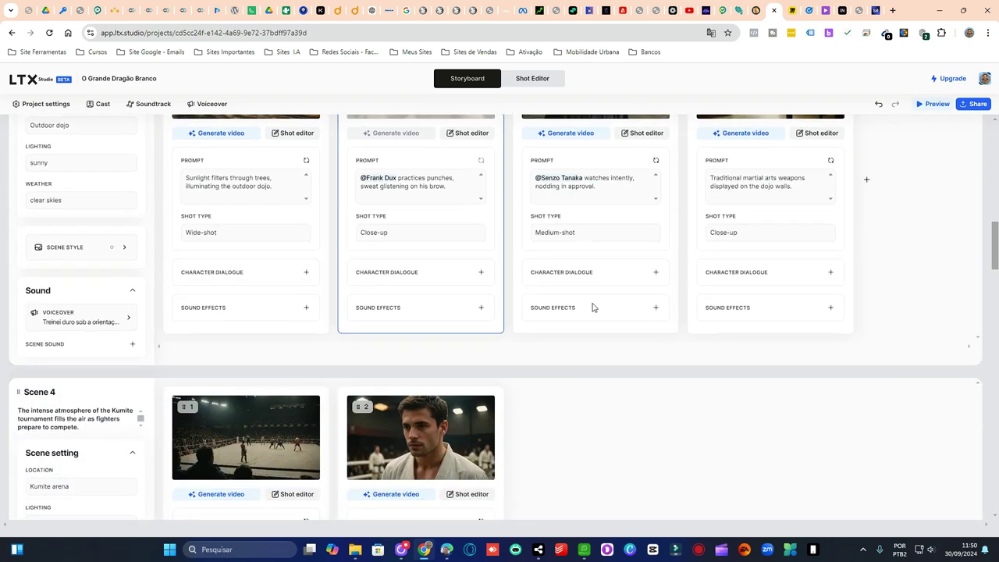
scroll(616, 293, "down", 3)
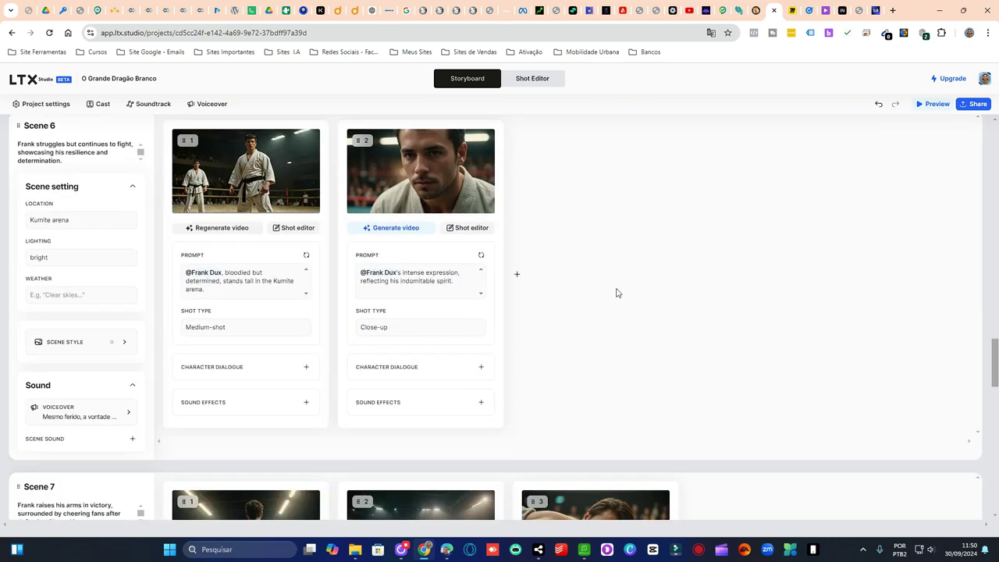
scroll(617, 293, "down", 3)
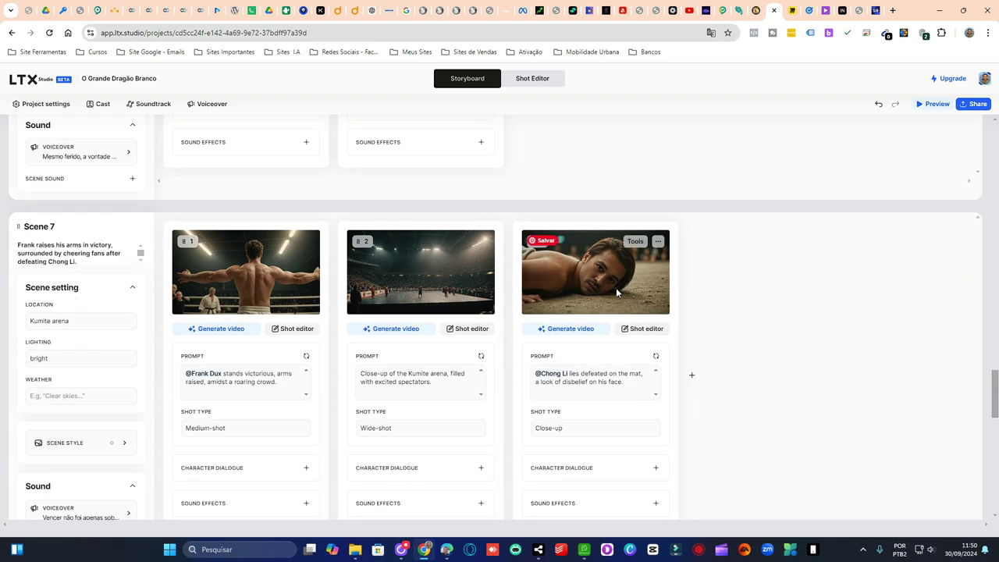
scroll(616, 292, "up", 15)
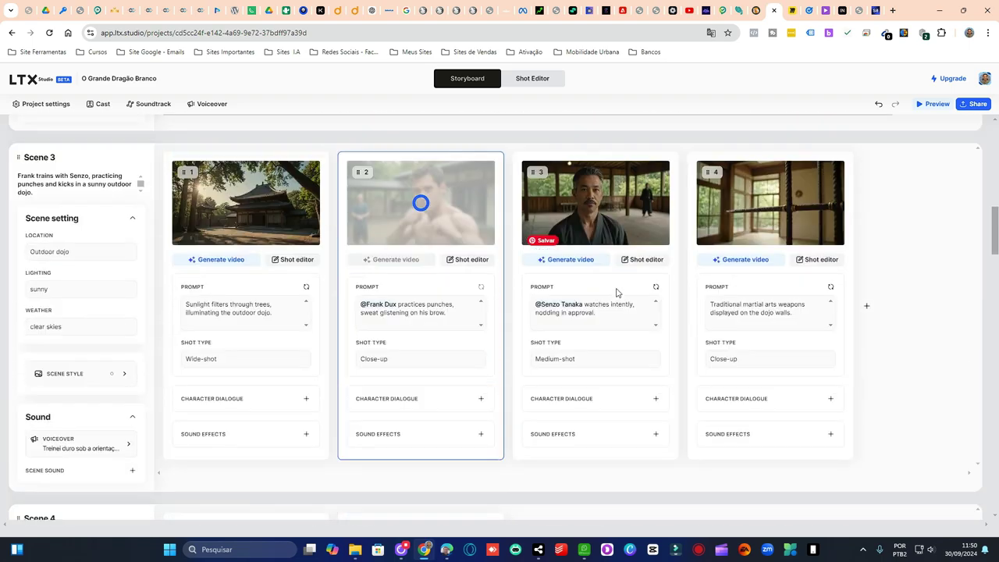
scroll(617, 293, "down", 1)
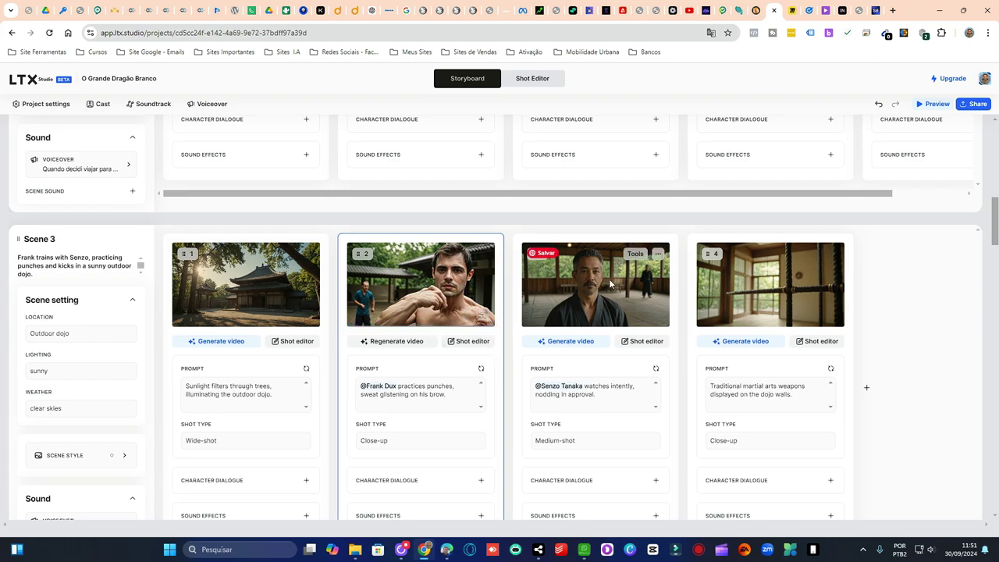
Review the storyboard's scenes and play the generated video of the first shot in Scene 6.
scroll(468, 273, "up", 7)
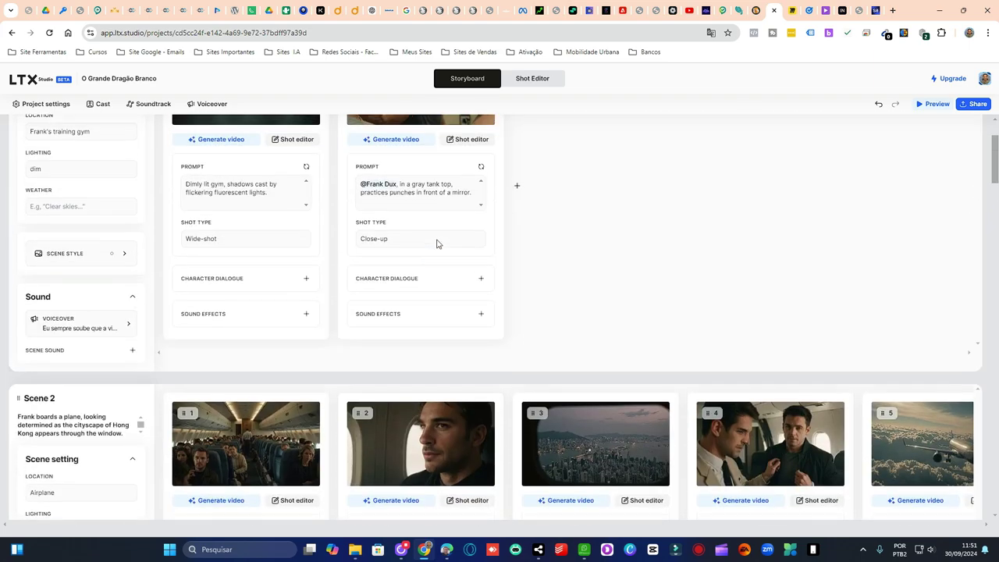
scroll(437, 244, "up", 1)
scroll(437, 244, "down", 10)
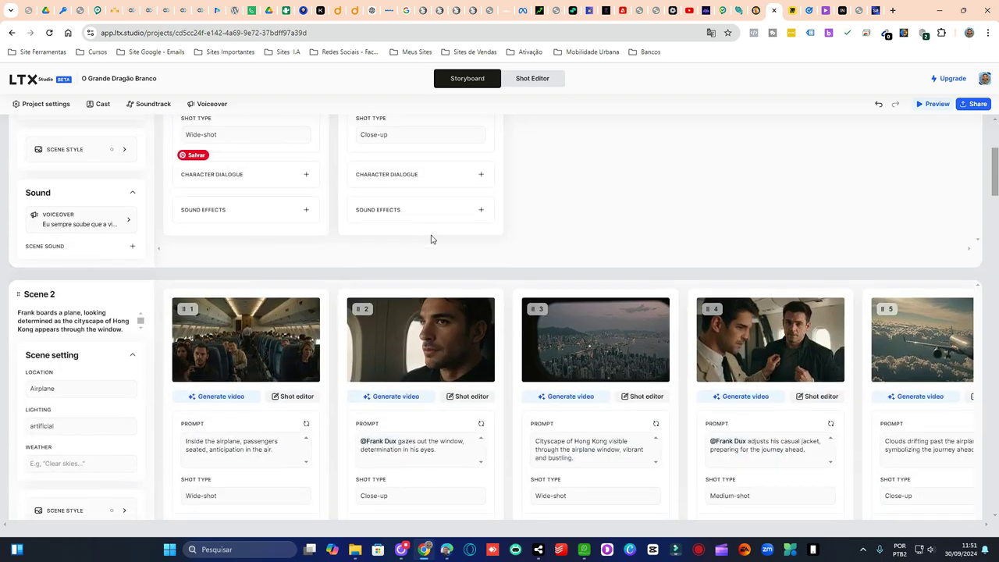
scroll(459, 240, "down", 1)
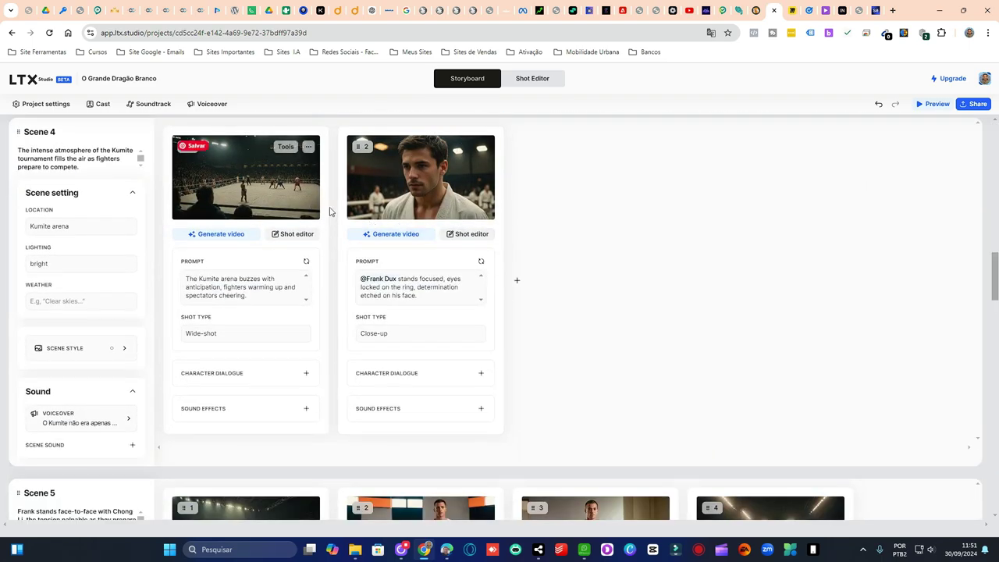
scroll(484, 223, "down", 3)
scroll(469, 222, "down", 3)
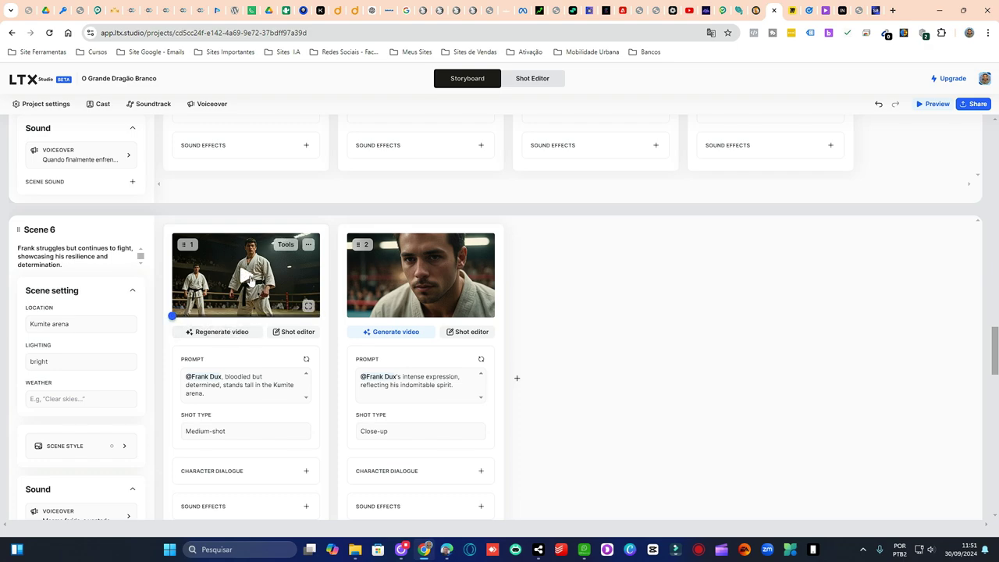
left_click(190, 322)
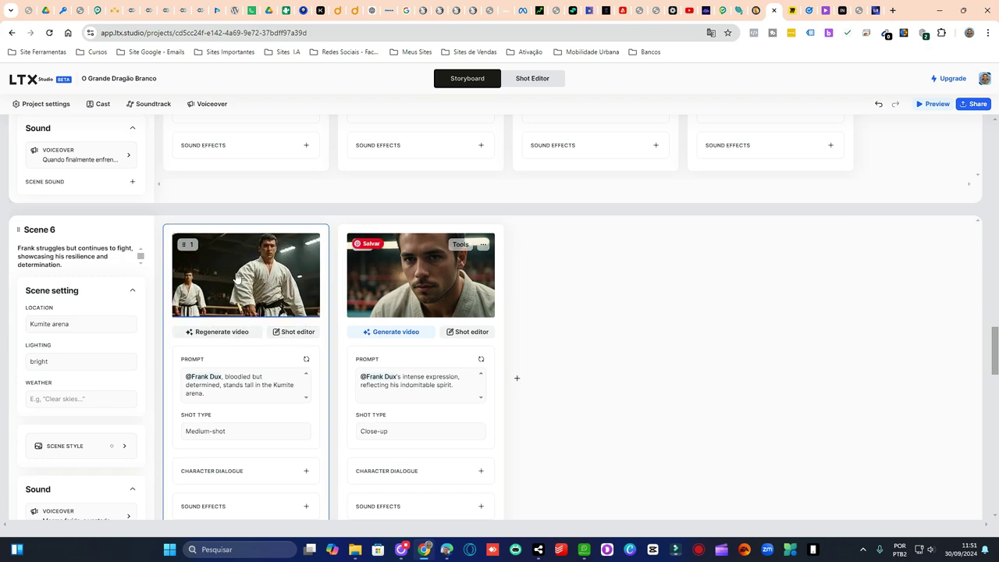
Return to the project overview and reopen the TESTE project.
scroll(383, 296, "up", 2)
scroll(383, 294, "up", 5)
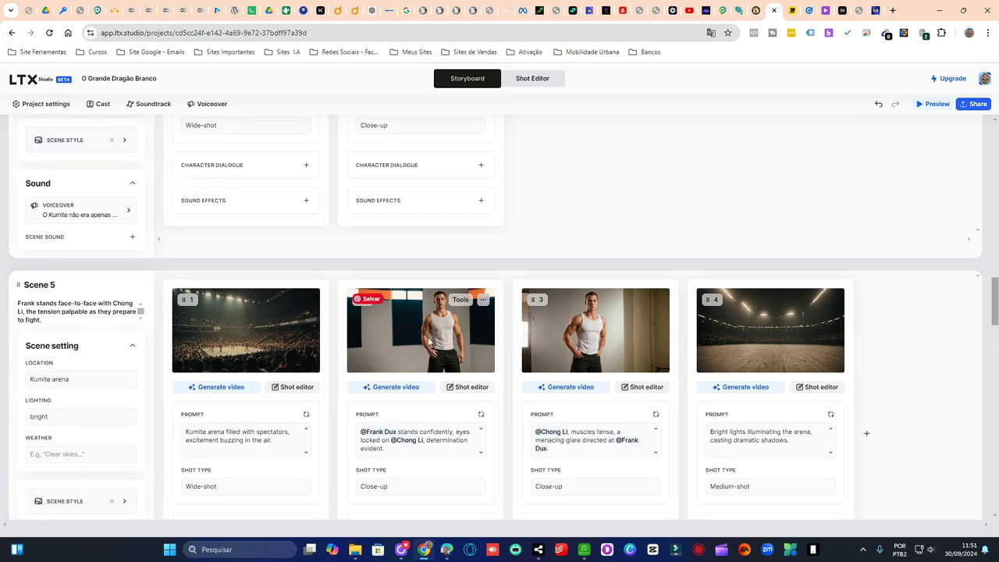
scroll(403, 263, "up", 10)
scroll(405, 265, "up", 12)
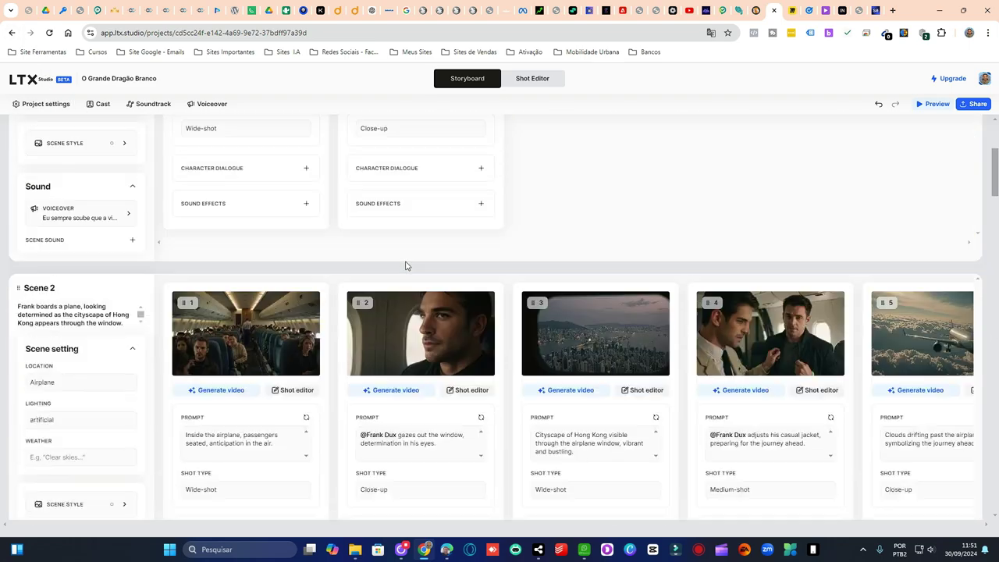
left_click(34, 81)
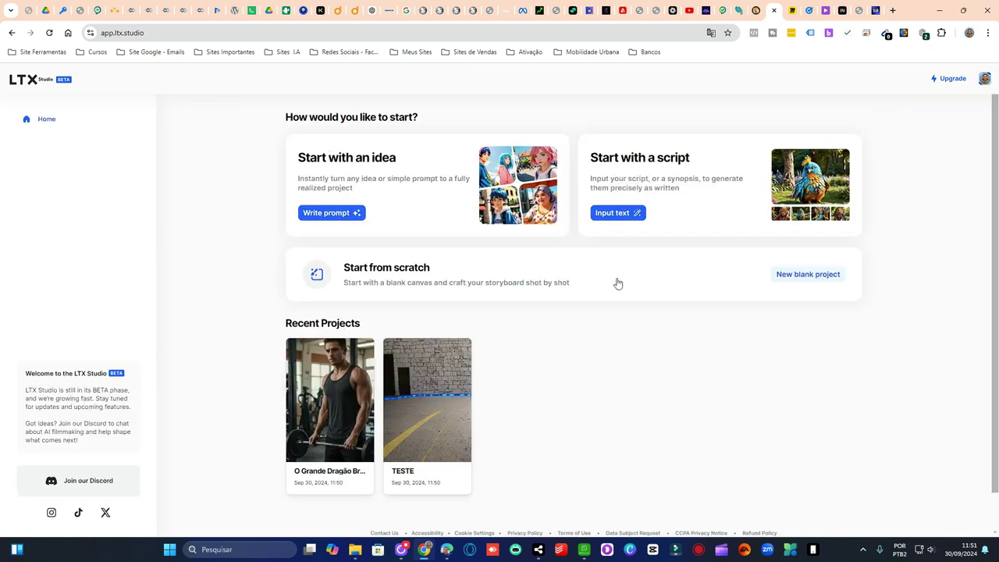
mouse_move(449, 423)
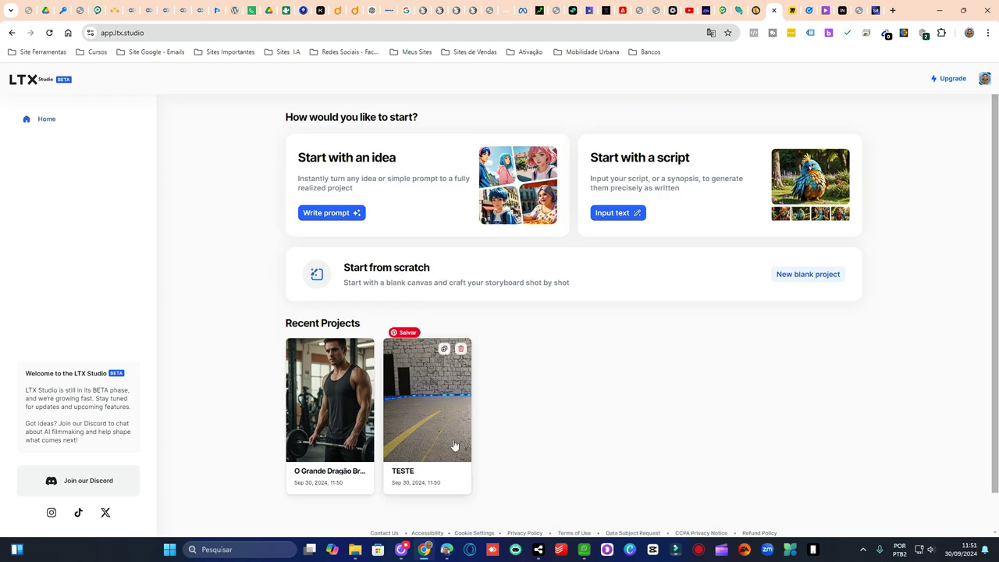
left_click(455, 430)
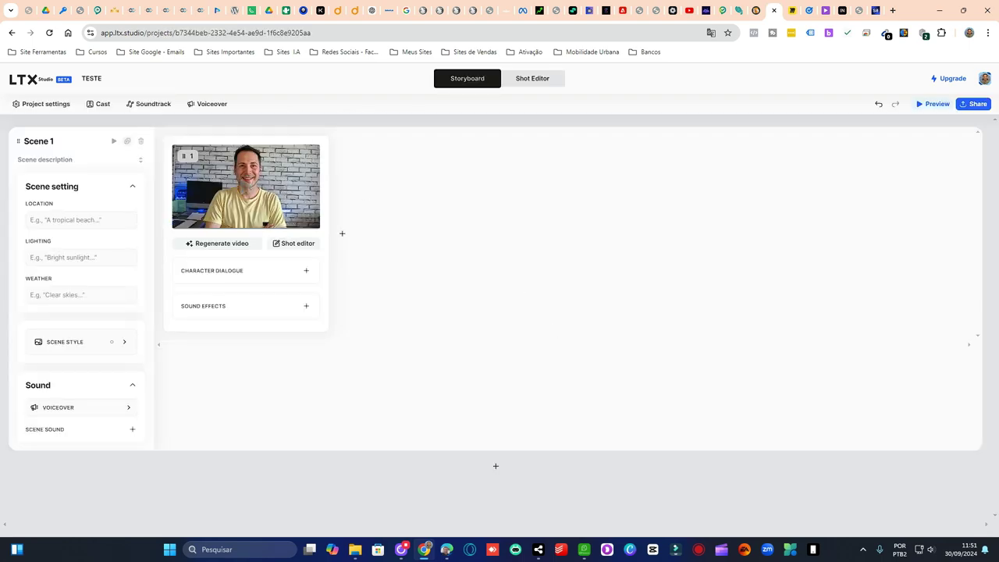
Return to the project overview and delete the TESTE project from the recent projects.
left_click(13, 34)
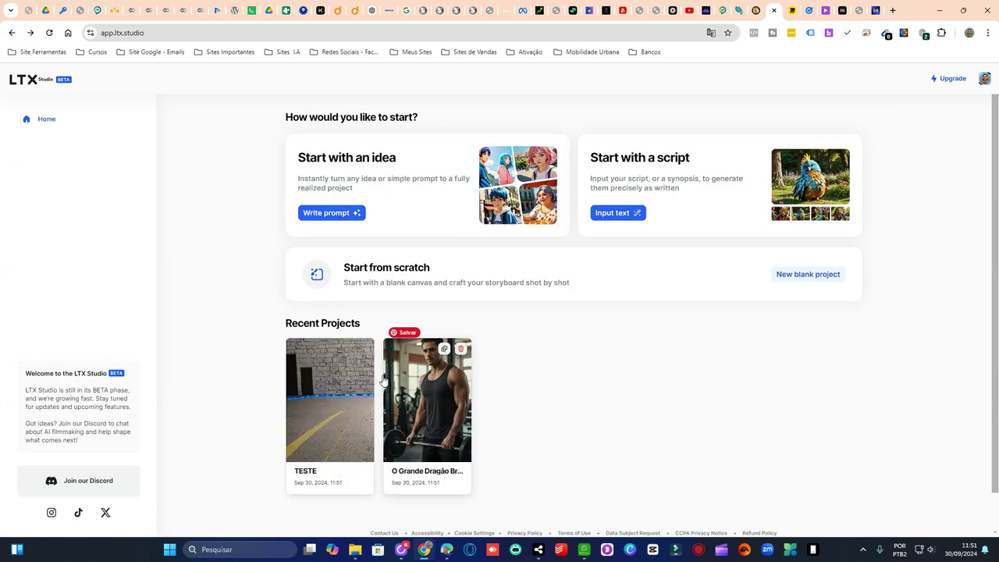
left_click(368, 350)
left_click(582, 318)
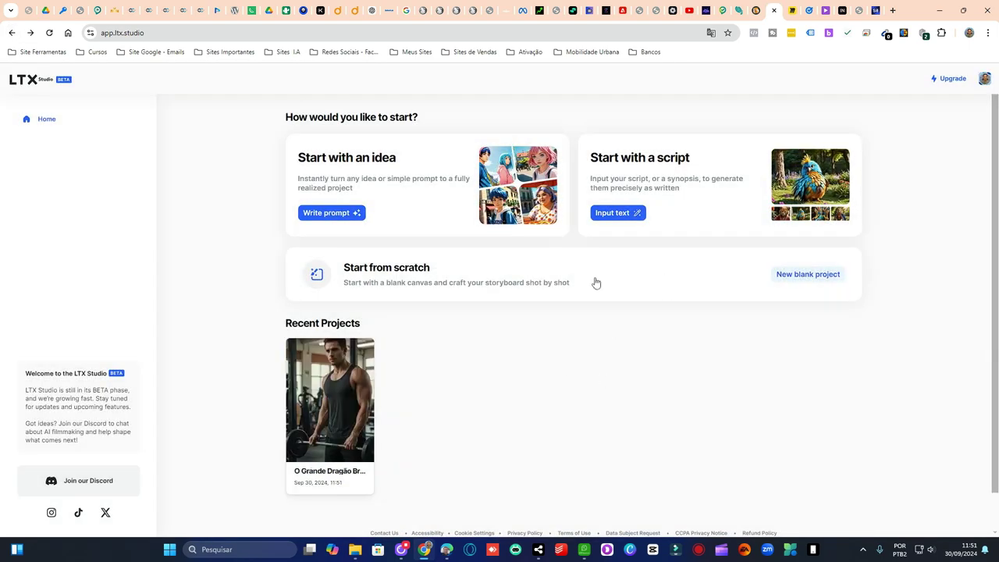
View the setup options for a blank project and close them without creating one.
left_click(512, 290)
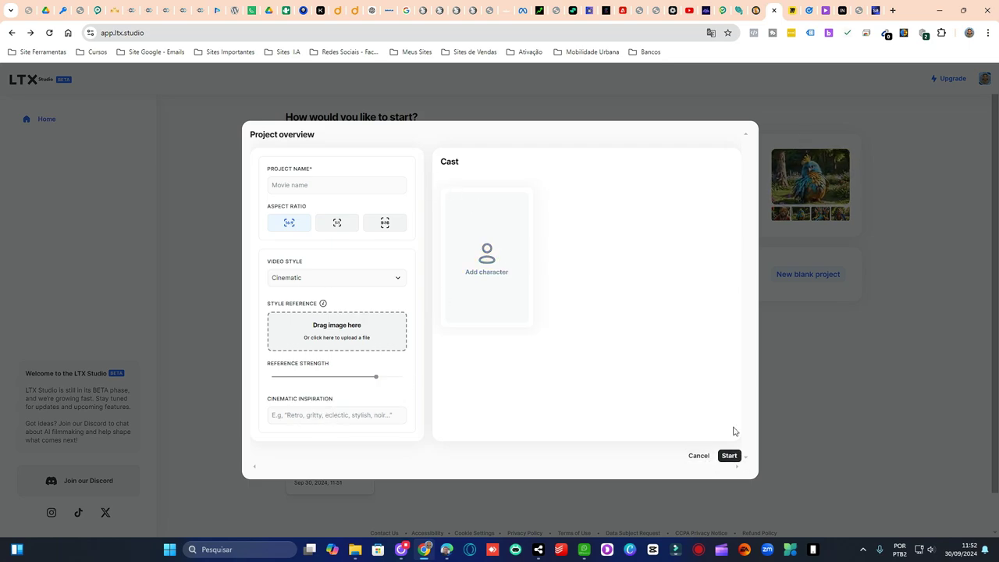
left_click(697, 456)
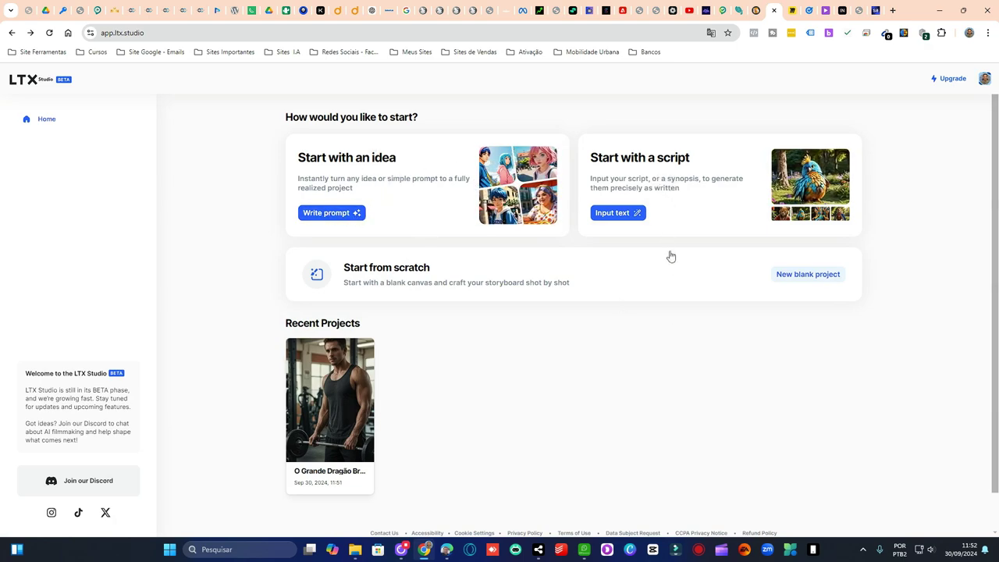
Translate the page into Portuguese, and view the dialog for starting a project from a film idea without creating one.
right_click(619, 331)
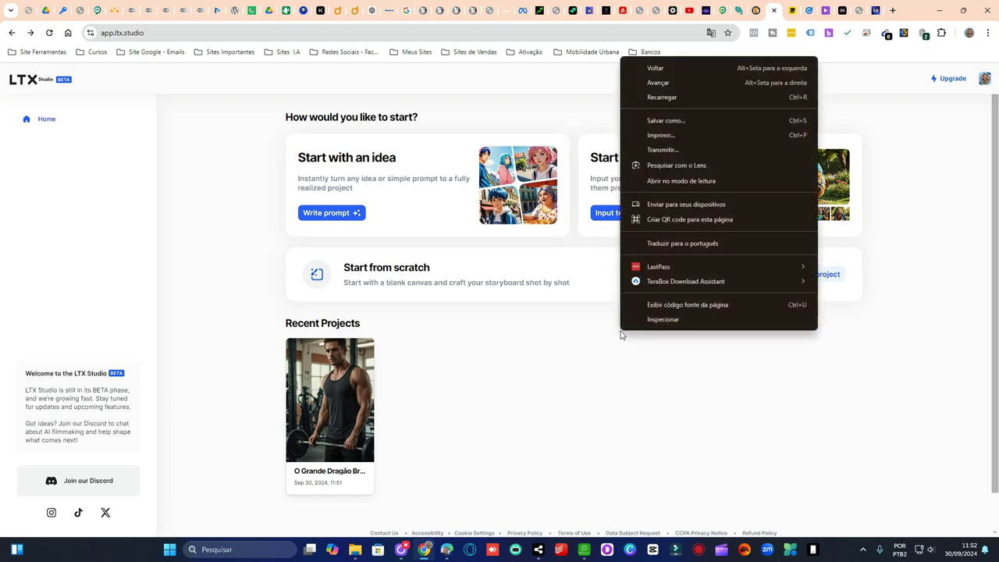
left_click(681, 243)
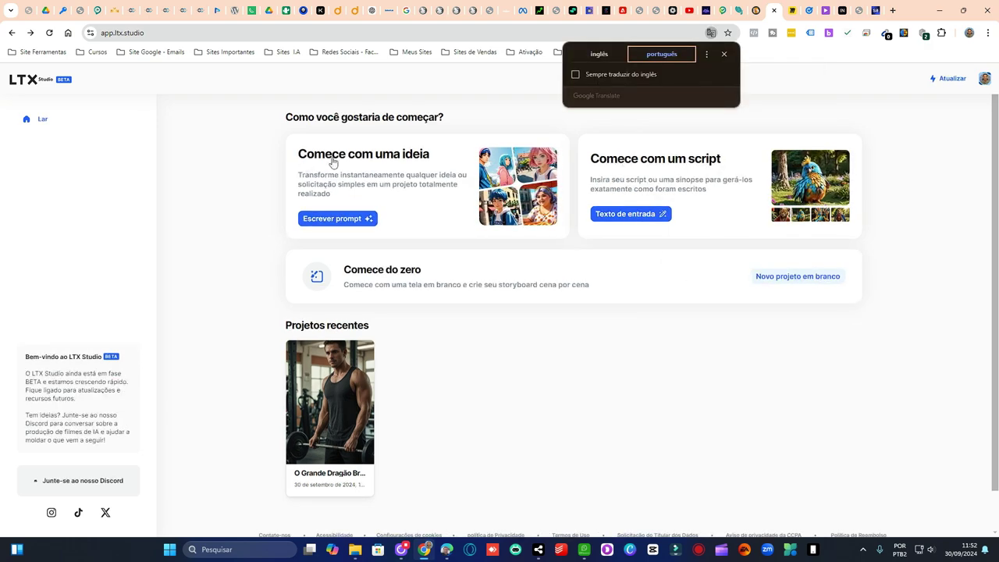
left_click(416, 180)
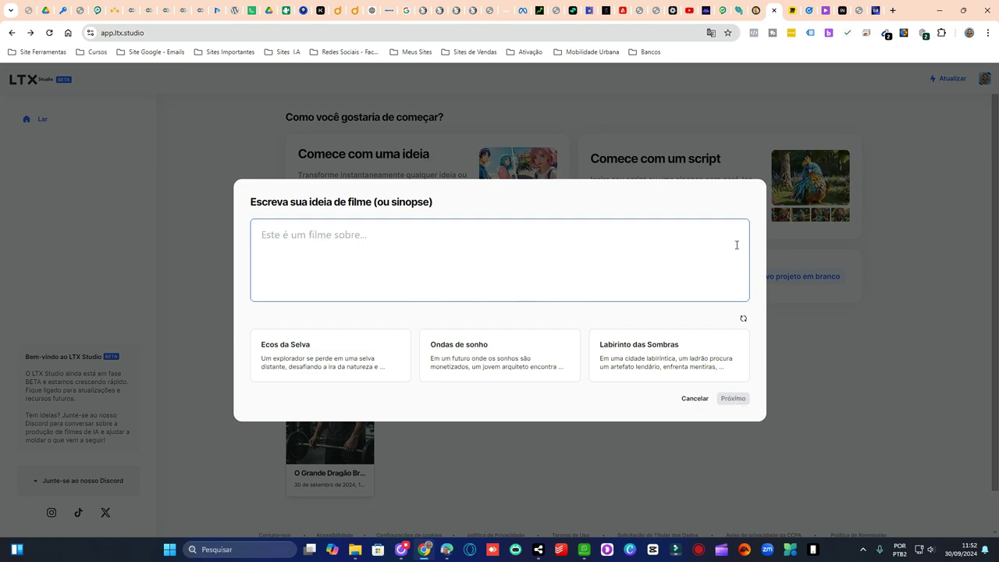
left_click(693, 401)
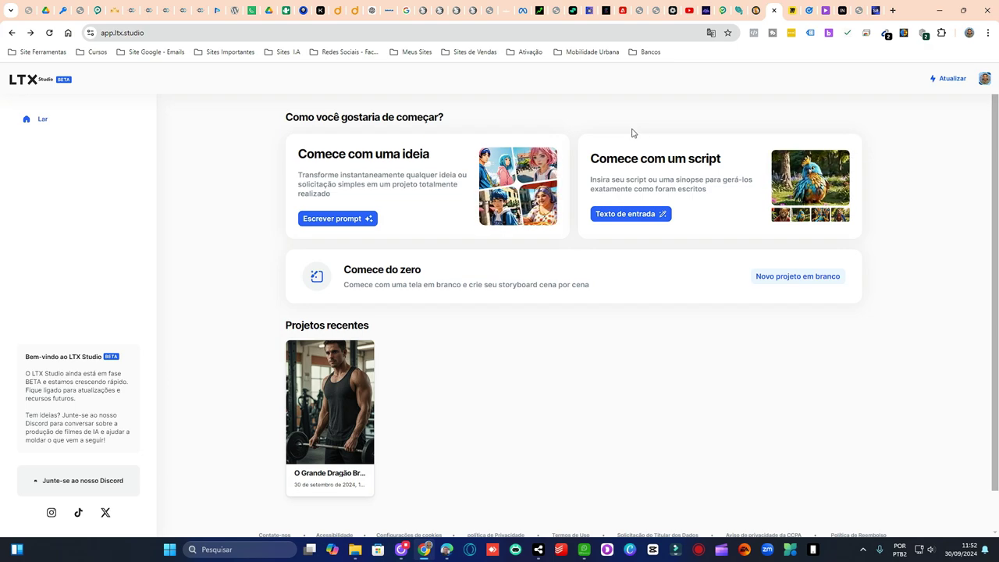
Switch to Miro, open its template gallery and look through all the available board templates.
key("ctrl+Tab")
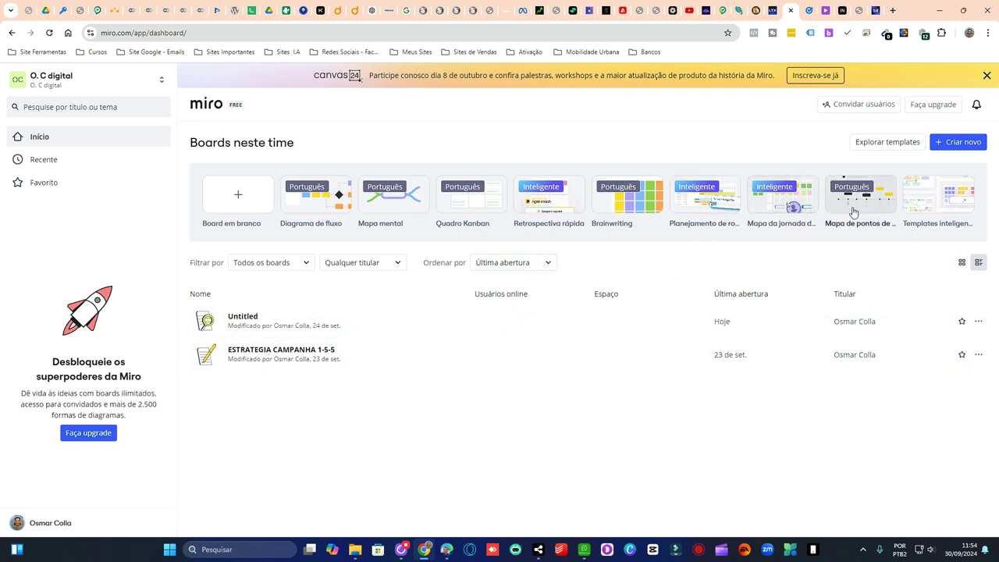
left_click(895, 143)
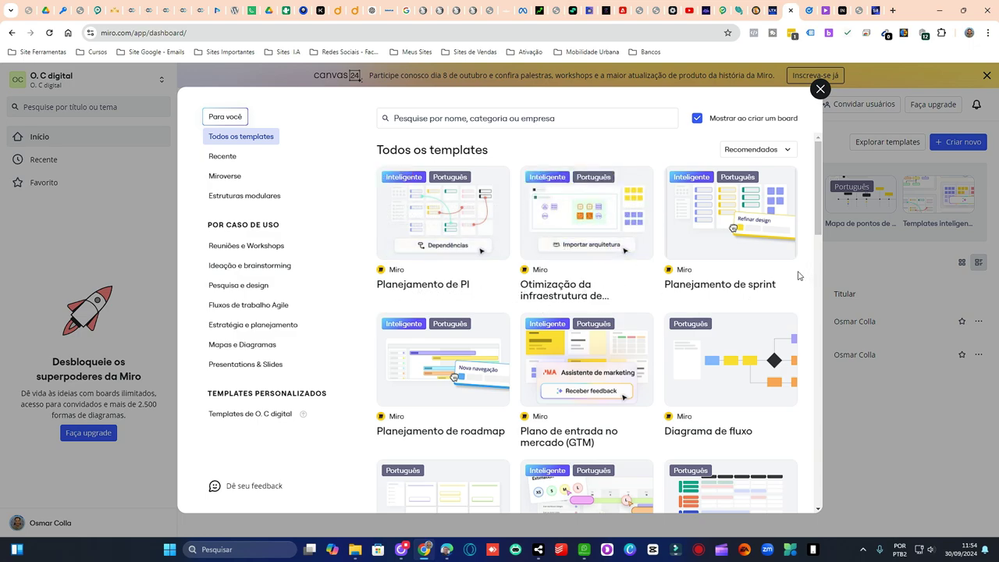
scroll(773, 292, "down", 2)
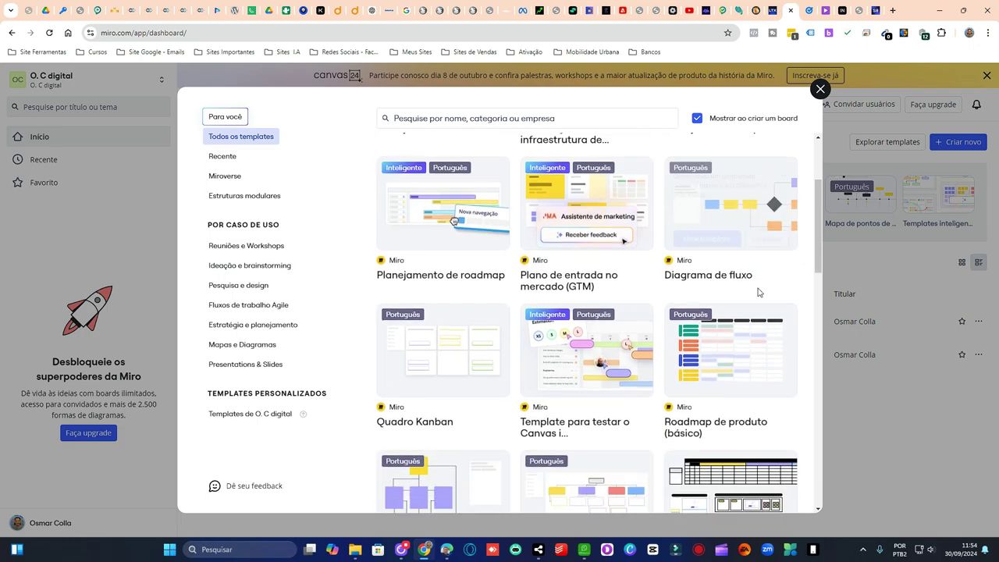
scroll(723, 240, "down", 2)
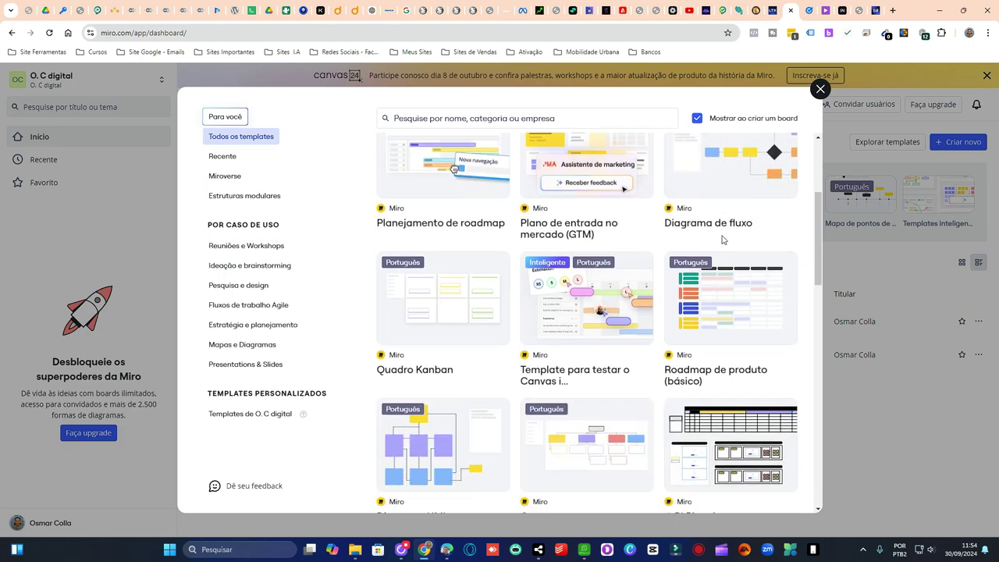
scroll(723, 241, "down", 1)
scroll(723, 240, "down", 1)
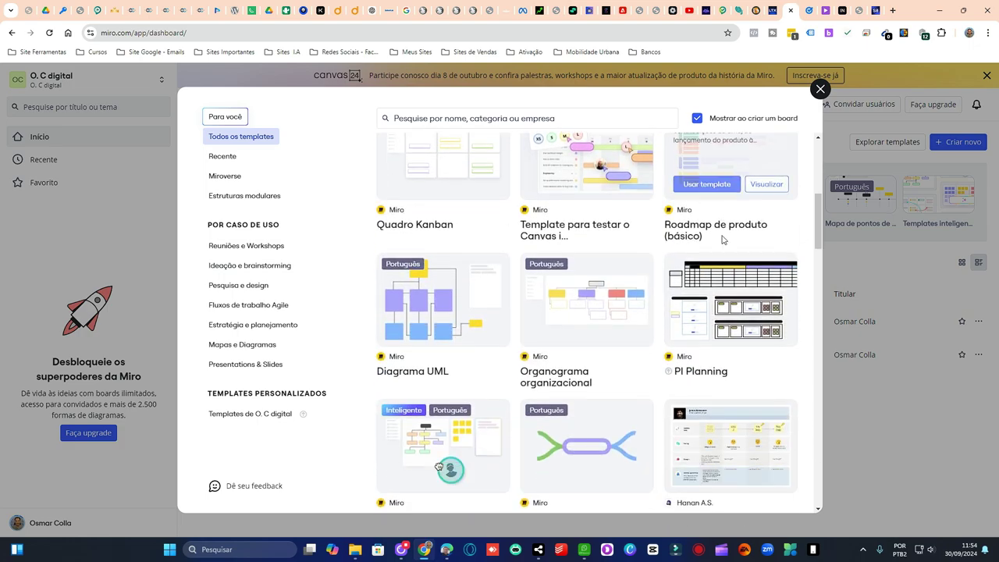
scroll(723, 241, "down", 1)
scroll(723, 240, "down", 1)
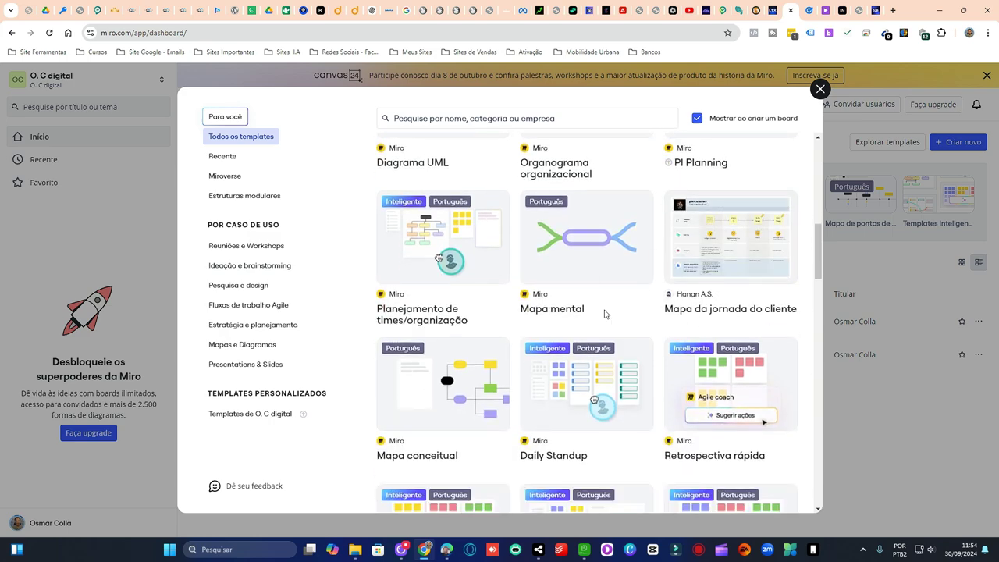
scroll(485, 309, "down", 2)
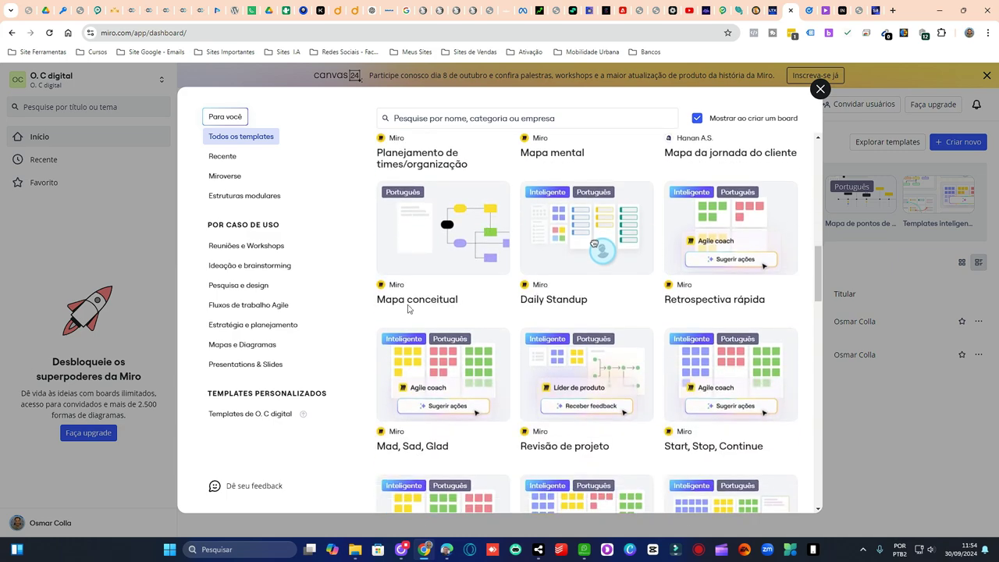
scroll(601, 302, "down", 3)
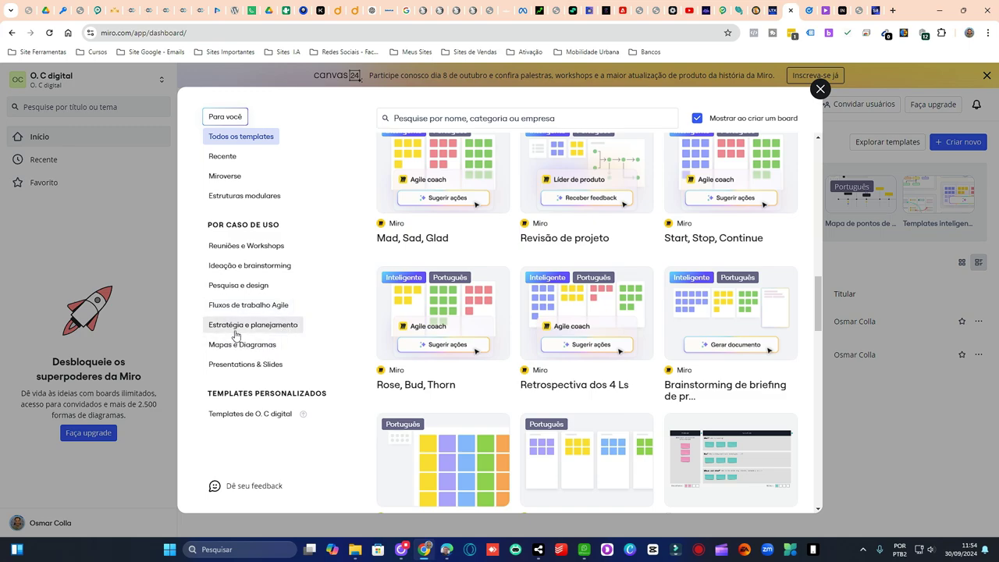
scroll(652, 241, "up", 10)
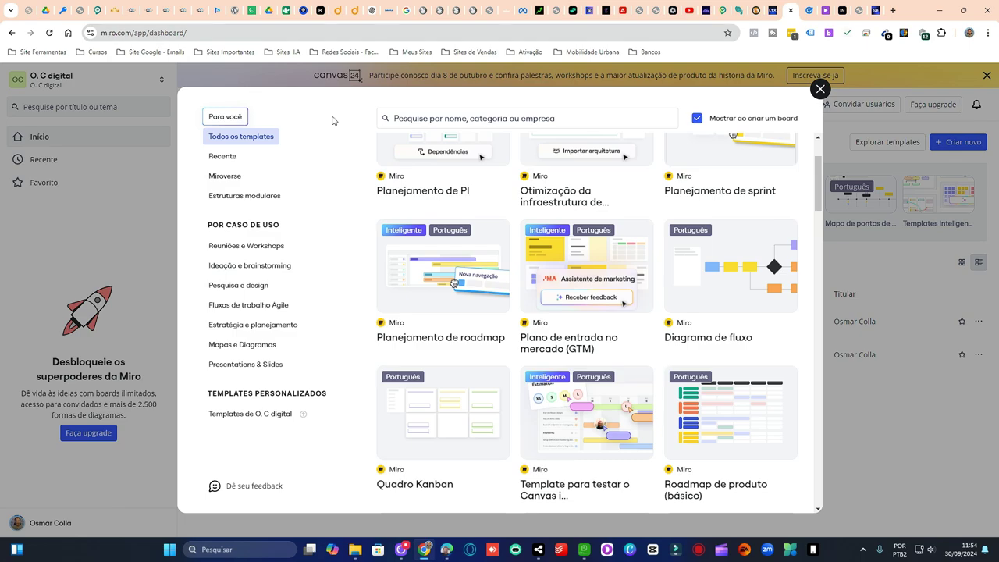
scroll(696, 226, "down", 10)
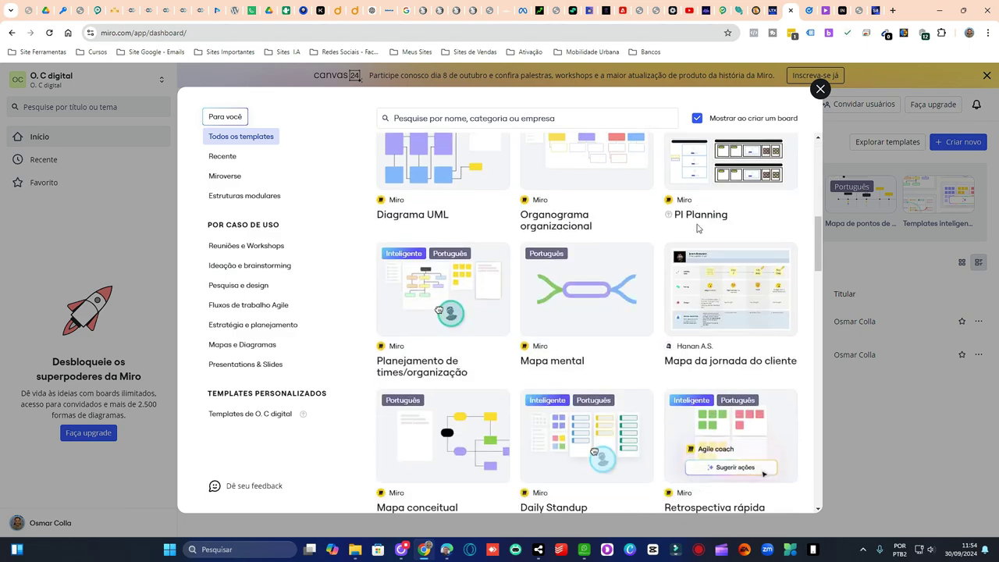
scroll(698, 228, "down", 5)
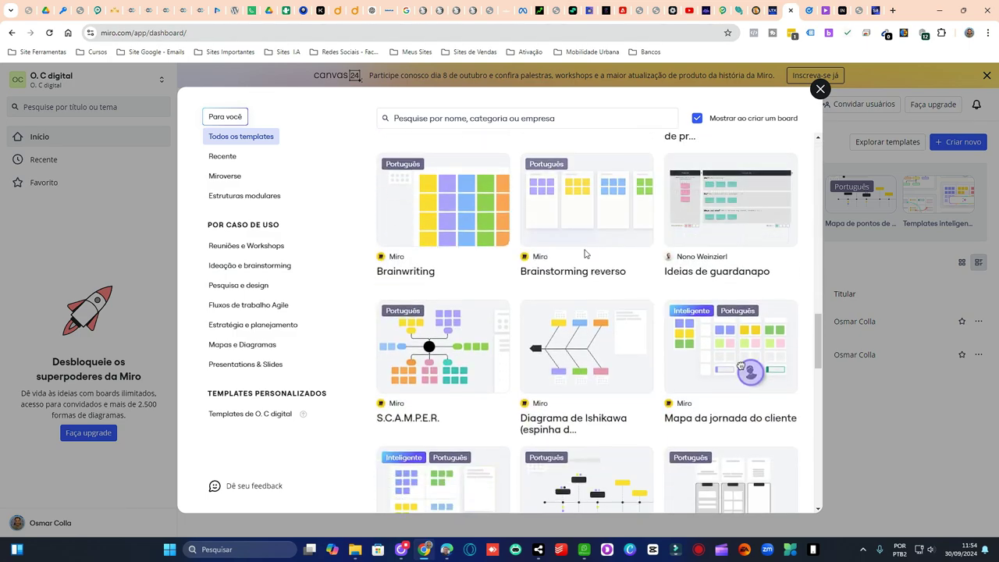